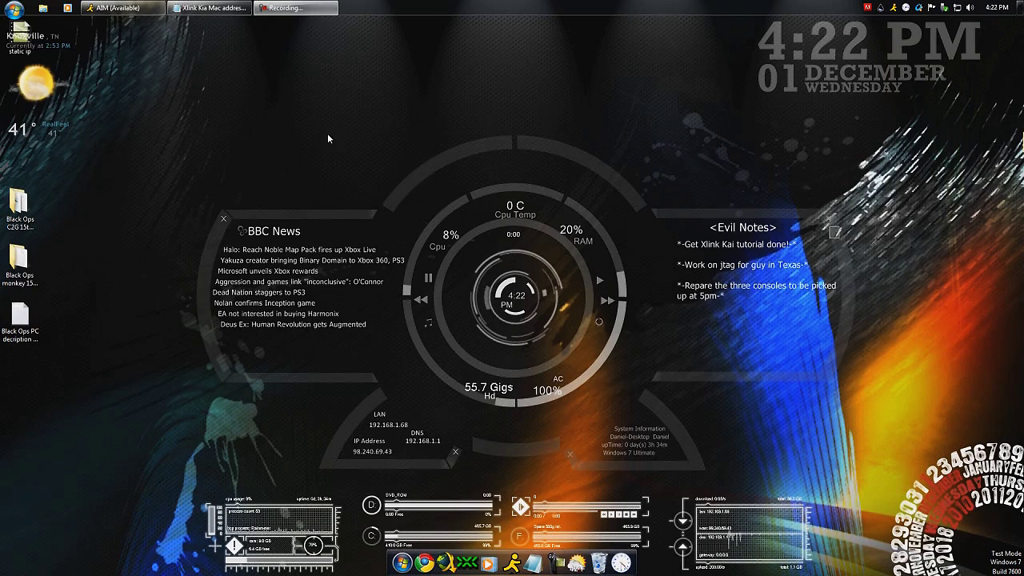
Launch Chrome and search 'xlink kai' to reach the teamxlink.co.uk home page
{"action": "left_click", "coordinate": [426, 563]}
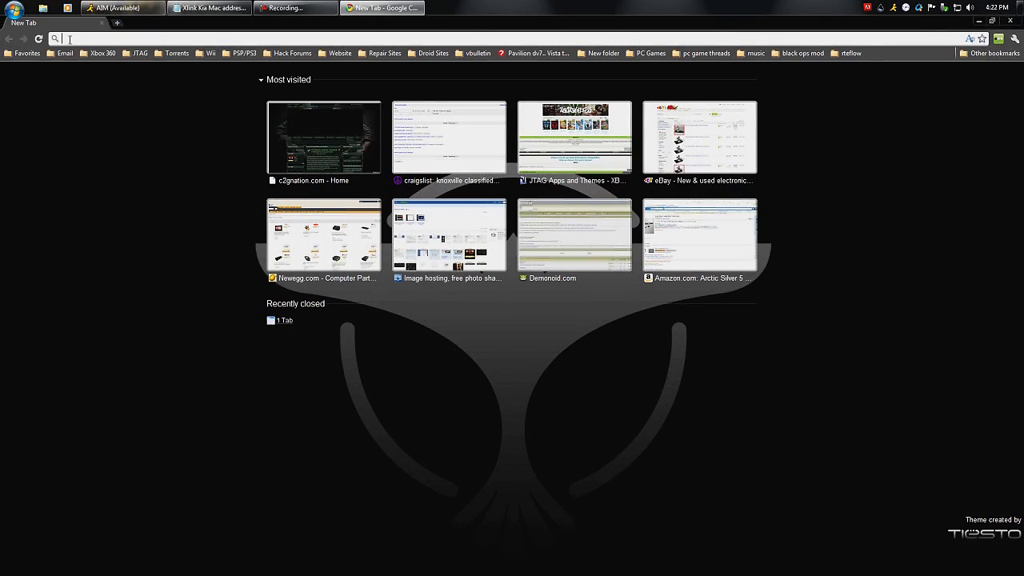
{"action": "type", "text": "xlink kai"}
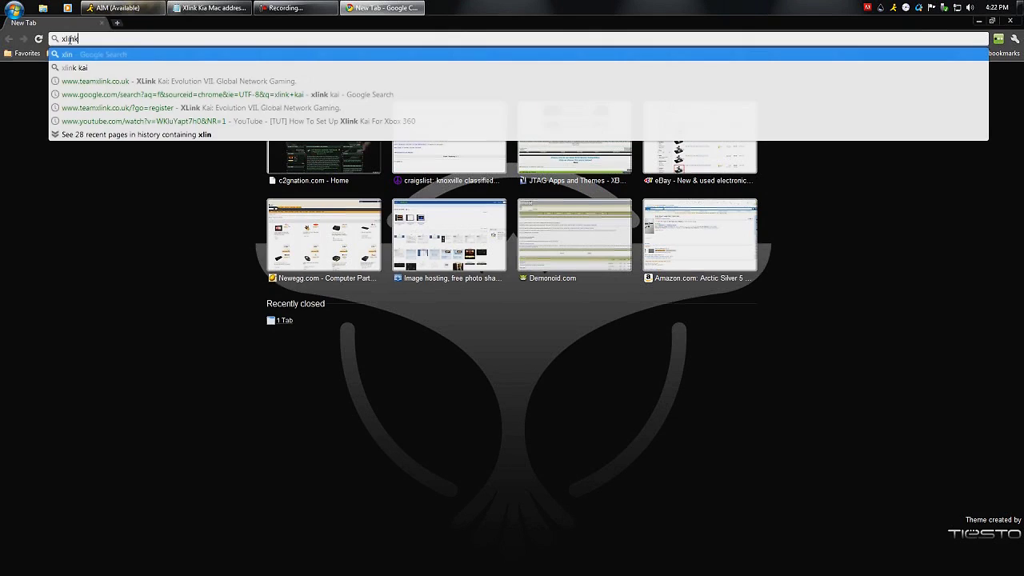
{"action": "key", "text": "Return"}
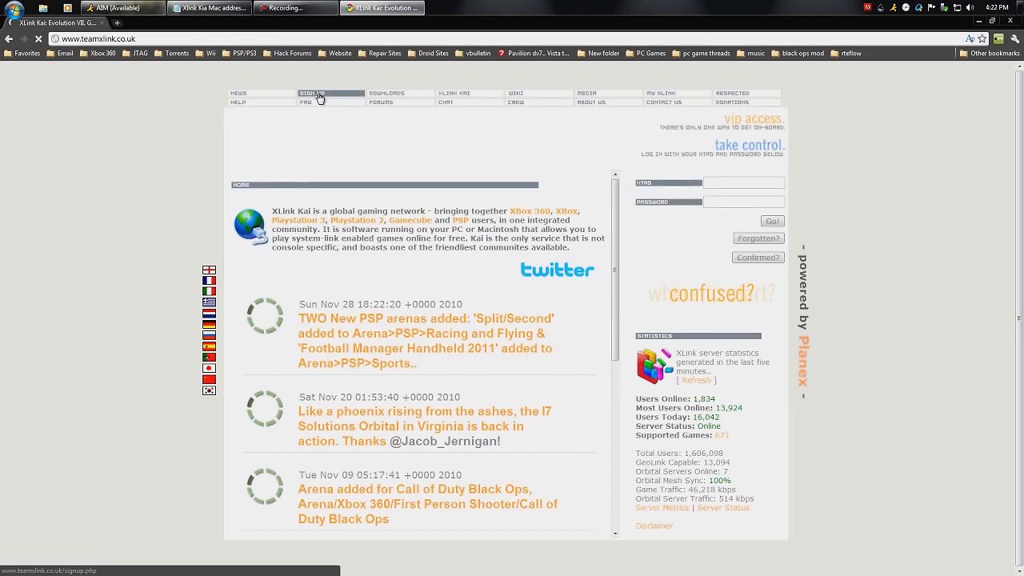
Open the SIGN UP registration form and outline its required fields
{"action": "left_click", "coordinate": [312, 94]}
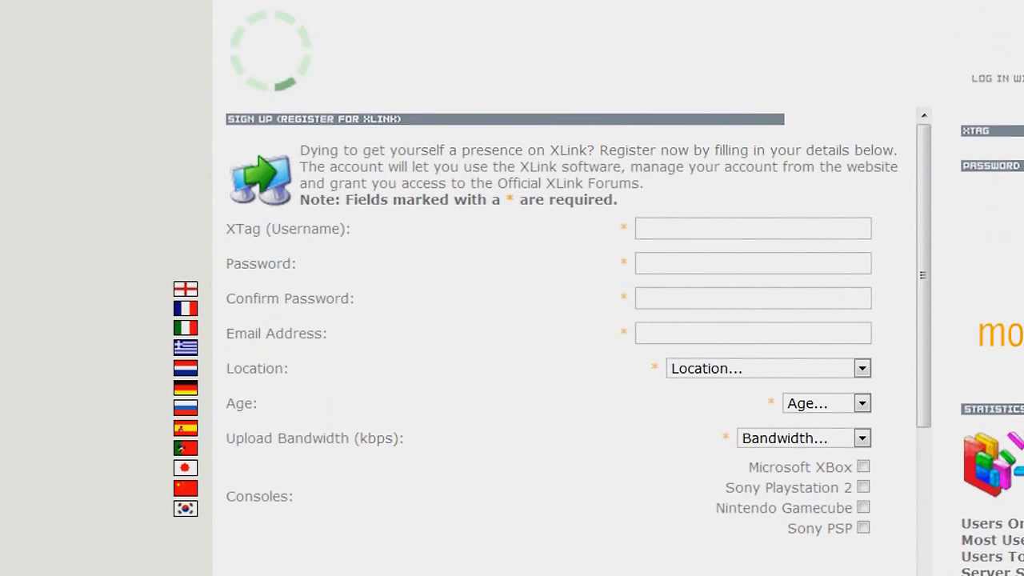
{"action": "mouse_move", "coordinate": [601, 212]}
{"action": "left_mouse_down"}
{"action": "mouse_move", "coordinate": [583, 338]}
{"action": "mouse_move", "coordinate": [654, 416]}
{"action": "mouse_move", "coordinate": [715, 407]}
{"action": "mouse_move", "coordinate": [707, 452]}
{"action": "mouse_move", "coordinate": [715, 469]}
{"action": "mouse_move", "coordinate": [770, 483]}
{"action": "mouse_move", "coordinate": [898, 484]}
{"action": "left_mouse_up"}
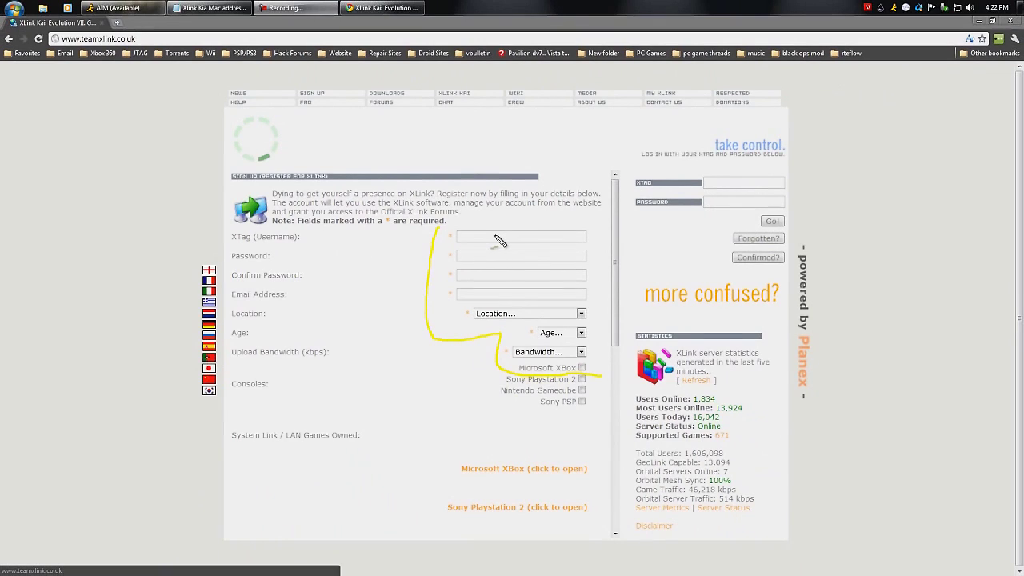
Clear the annotation, answer Yes to XBox Live Headset, then go to the Downloads page
{"action": "key", "text": "Escape"}
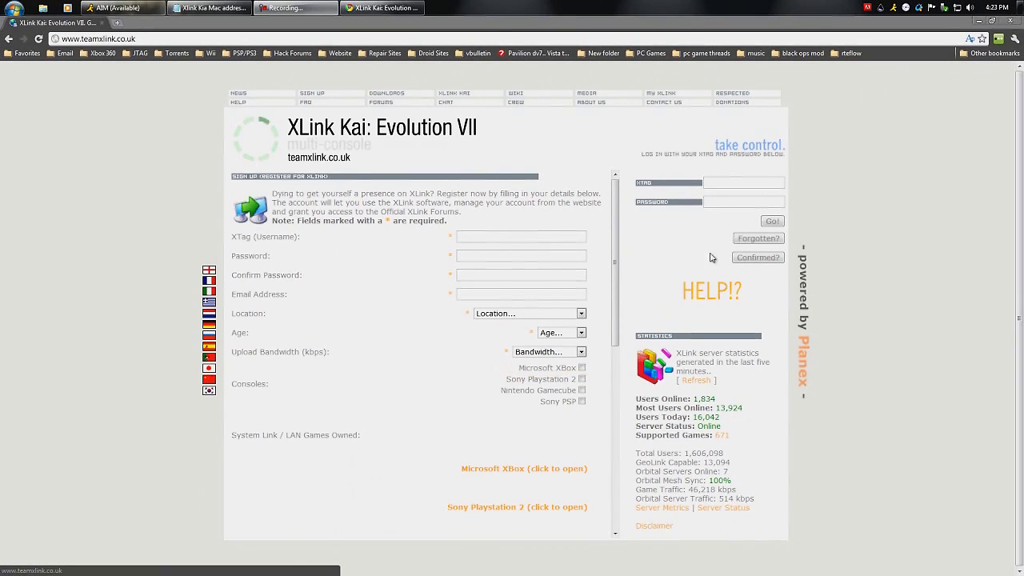
{"action": "left_click_drag", "start_coordinate": [618, 201], "coordinate": [618, 236]}
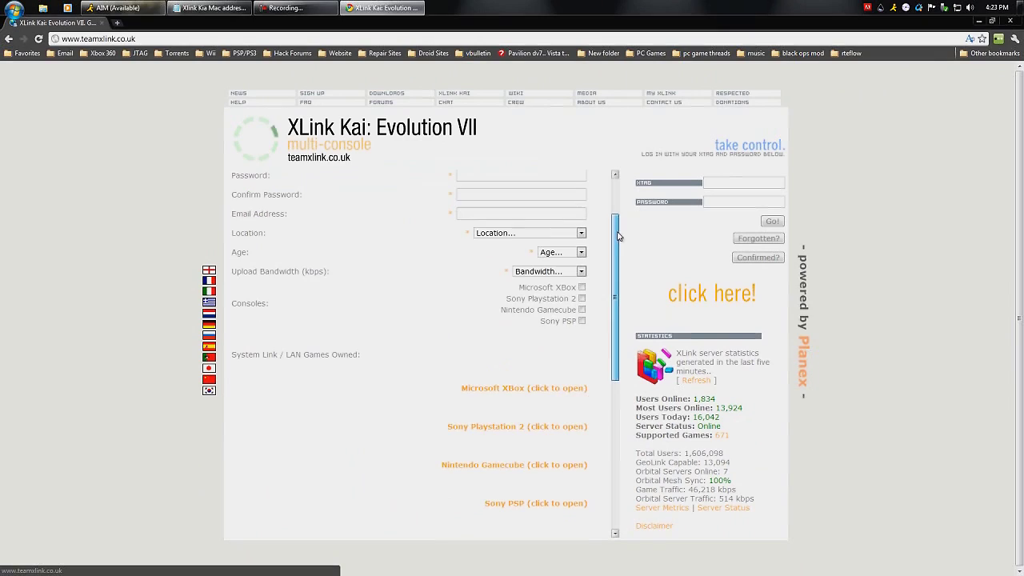
{"action": "scroll", "coordinate": [614, 352], "scroll_direction": "down", "scroll_amount": 3}
{"action": "scroll", "coordinate": [613, 390], "scroll_direction": "down", "scroll_amount": 1}
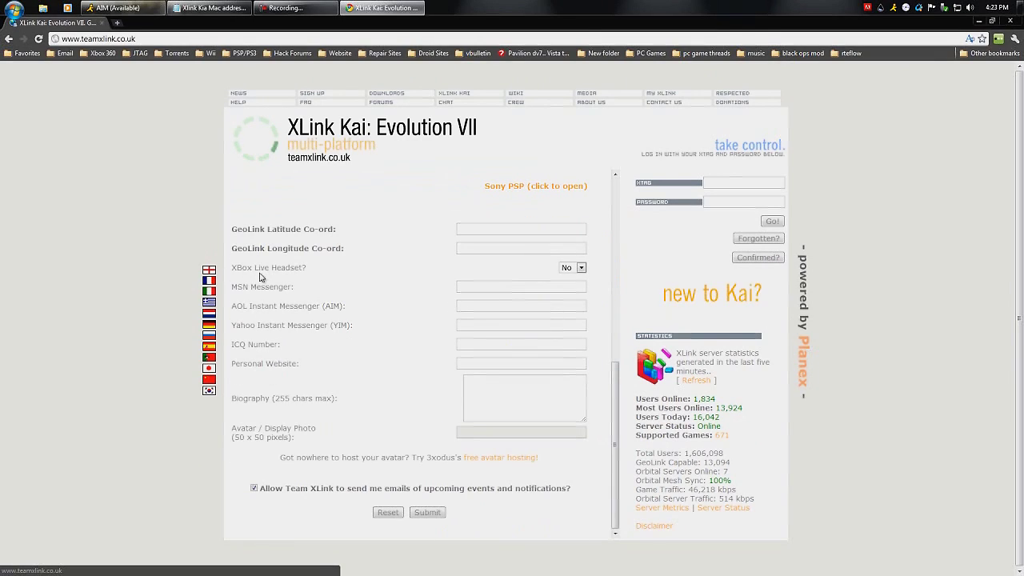
{"action": "left_click", "coordinate": [582, 269]}
{"action": "key", "text": "Return"}
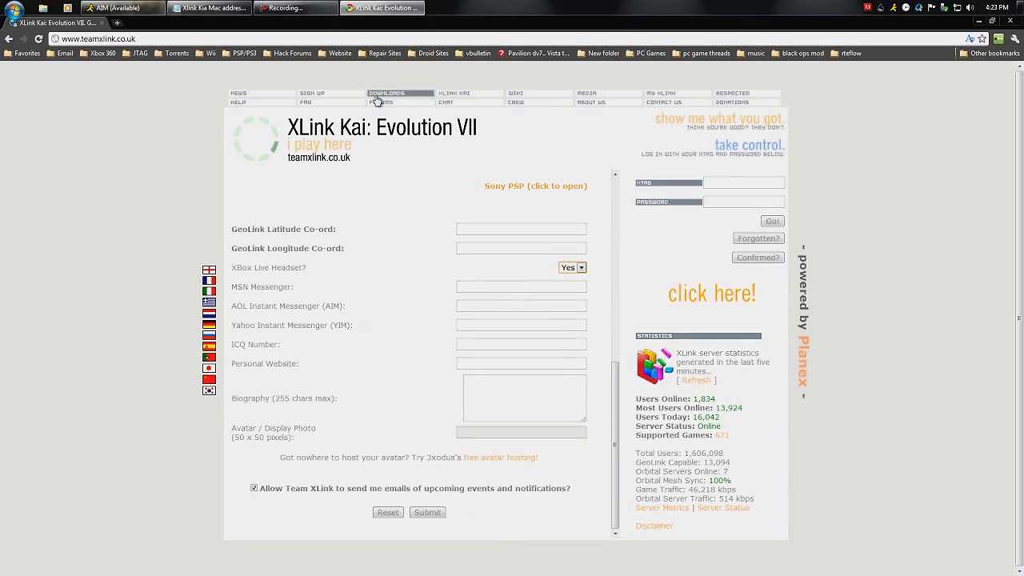
{"action": "left_click", "coordinate": [381, 98]}
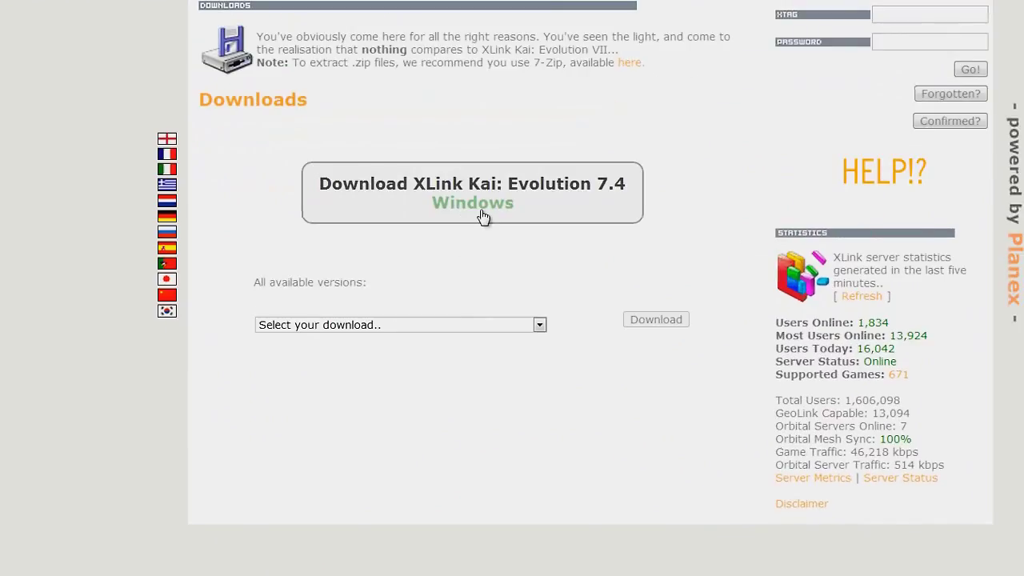
Download and keep the Evolution 7.4 Windows installer XLinkKai-7.4.18-win32.msi
{"action": "left_click", "coordinate": [584, 480]}
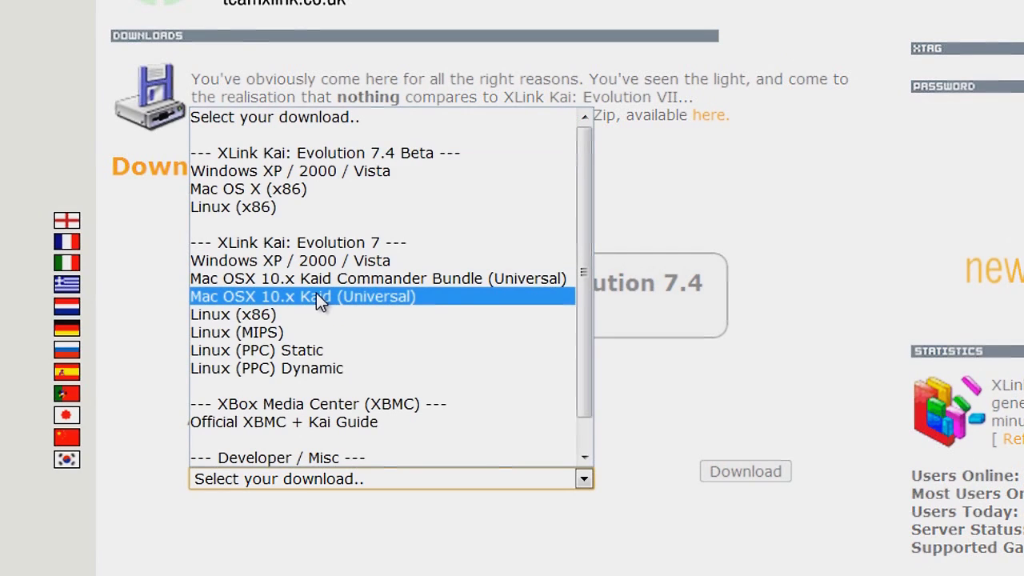
{"action": "left_click", "coordinate": [446, 561]}
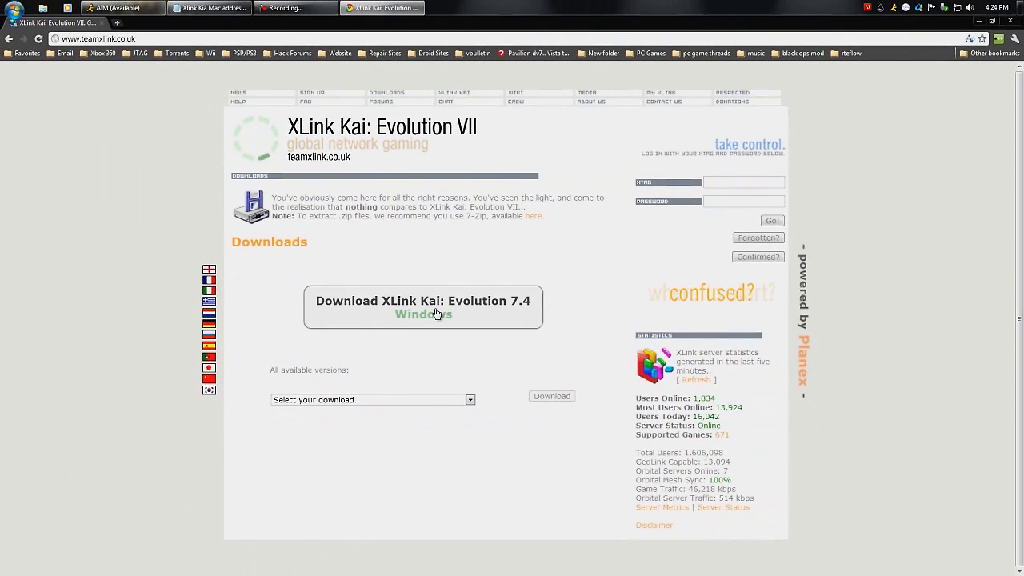
{"action": "left_click", "coordinate": [438, 313]}
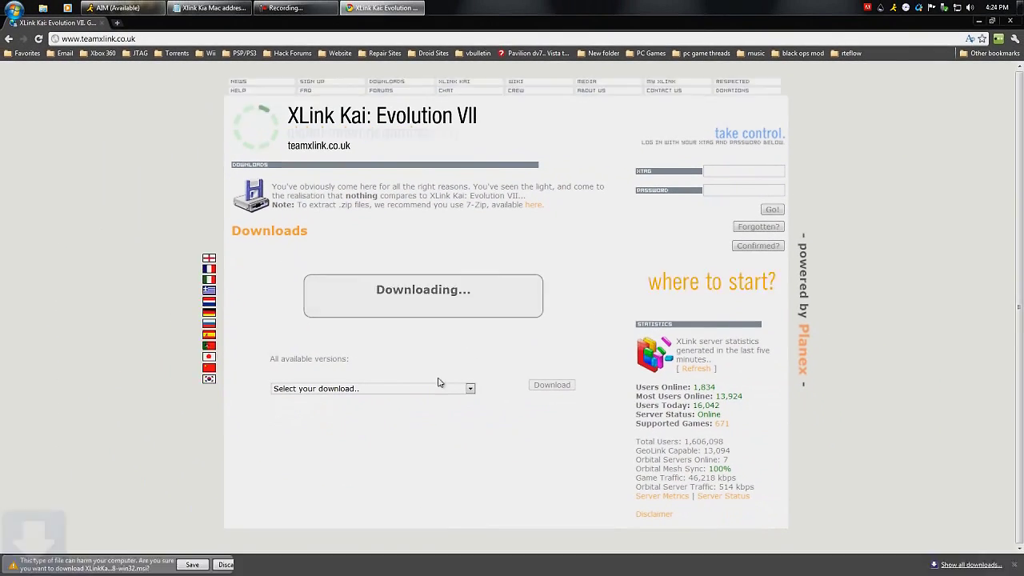
{"action": "left_click", "coordinate": [193, 565]}
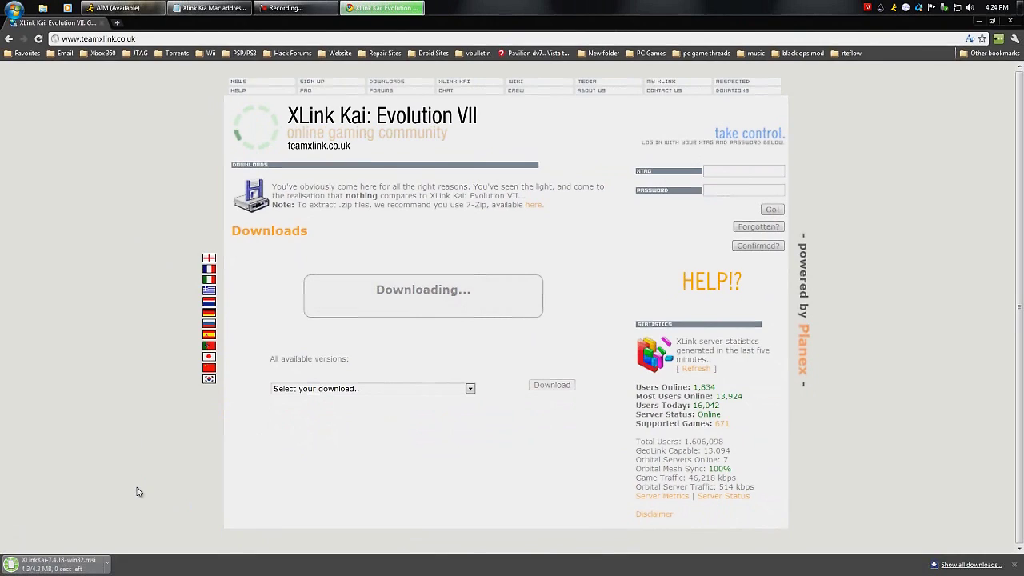
Install XLink Kai to C:\Program Files (x86)\XLink Kai\, accepting the licence agreement
{"action": "left_click", "coordinate": [52, 563]}
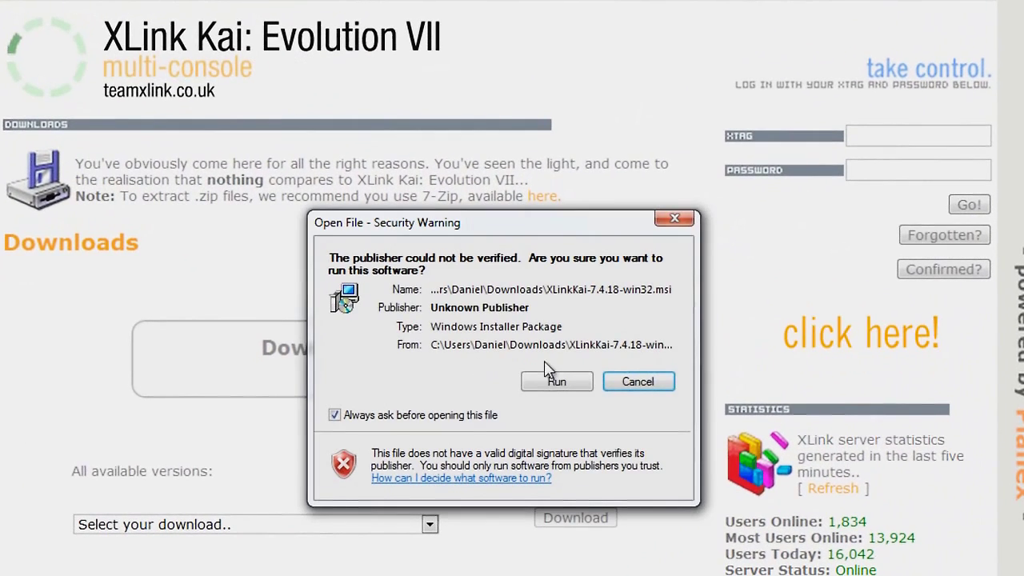
{"action": "left_click", "coordinate": [557, 381]}
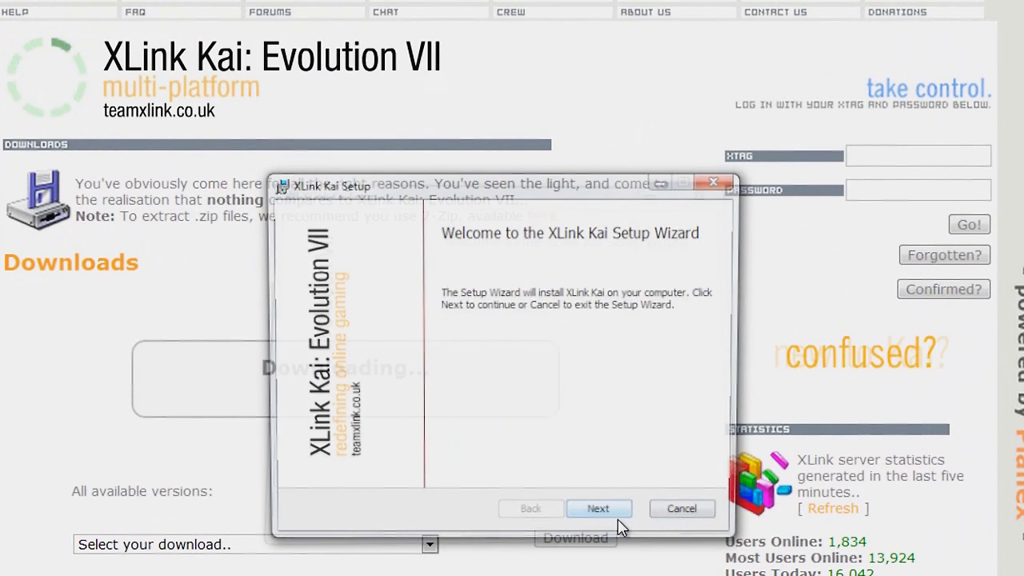
{"action": "left_click", "coordinate": [601, 515]}
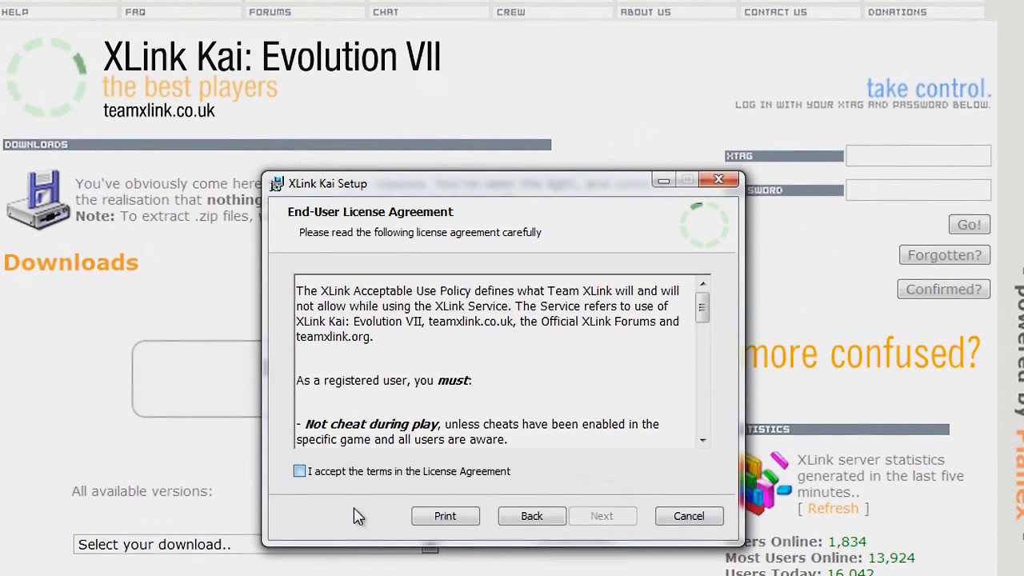
{"action": "key", "text": "alt+a"}
{"action": "left_click", "coordinate": [603, 520]}
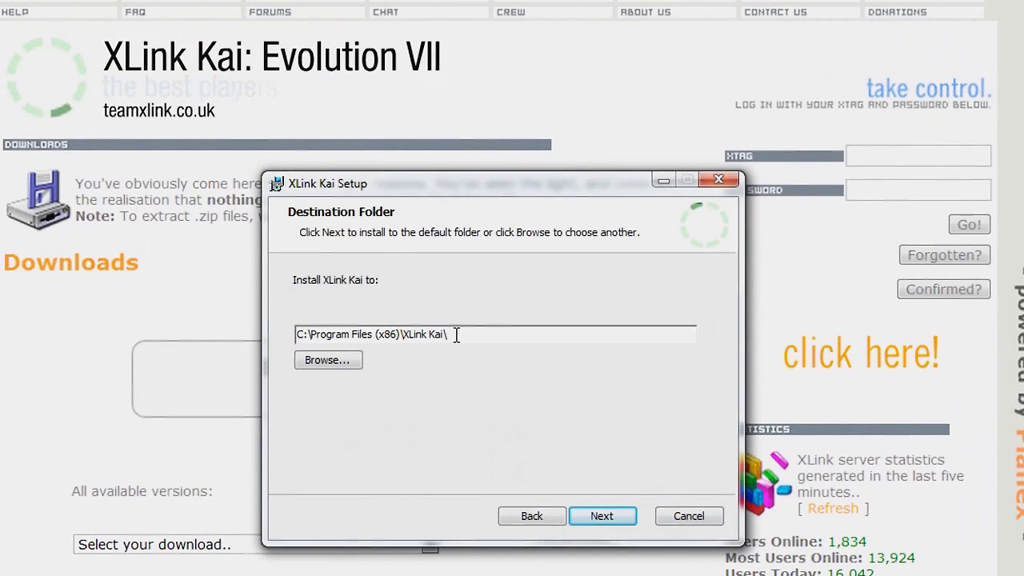
{"action": "left_click", "coordinate": [602, 521]}
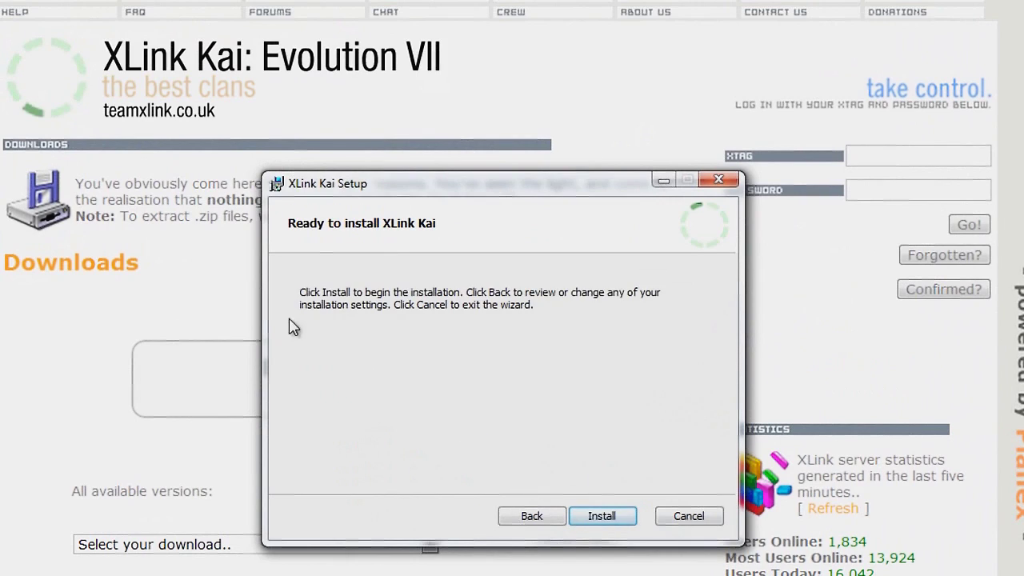
{"action": "left_click", "coordinate": [602, 518]}
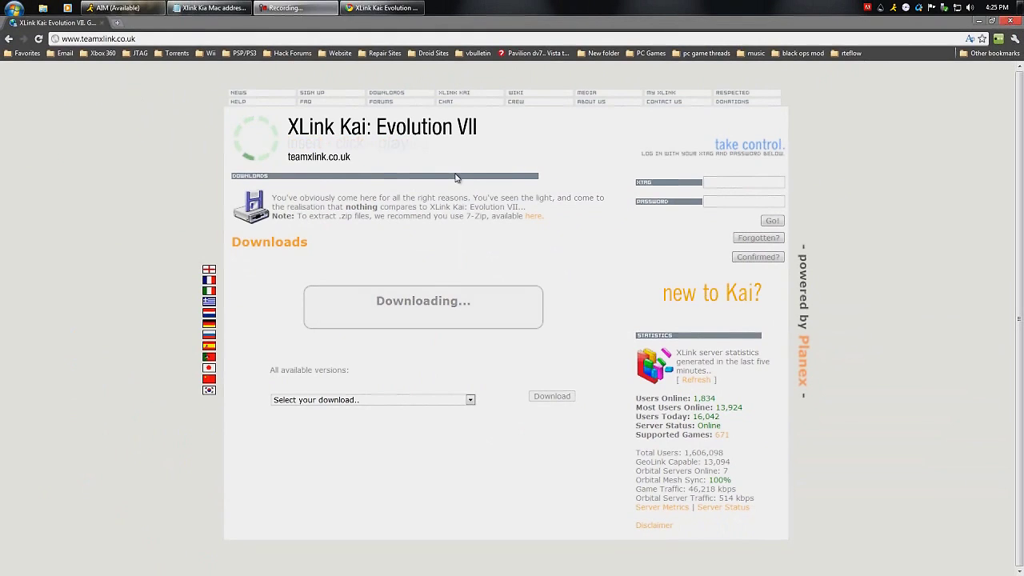
Close Chrome and expand the Xlink Kai folder under All Programs in the Start menu
{"action": "key", "text": "alt+F4"}
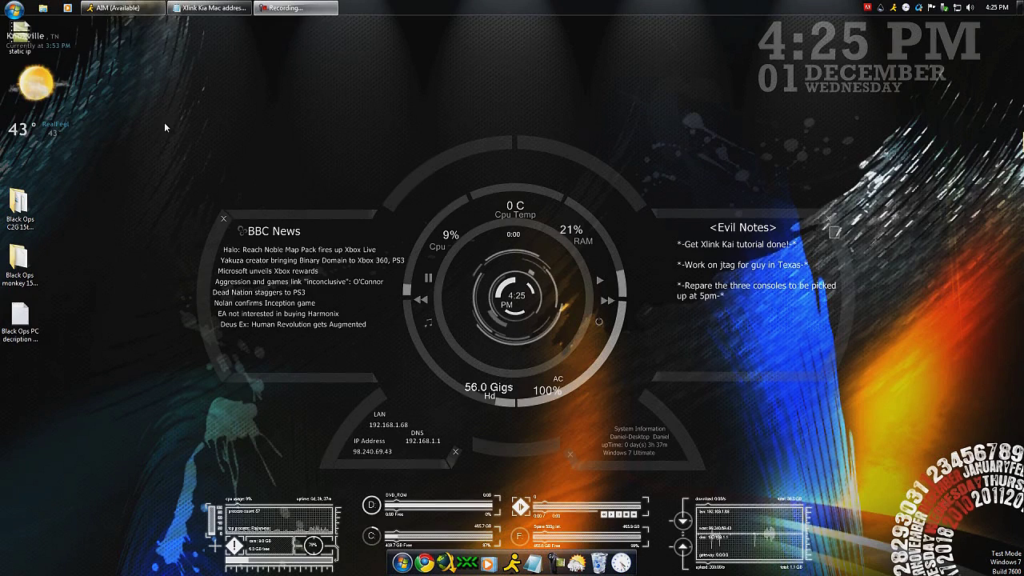
{"action": "left_click", "coordinate": [11, 11]}
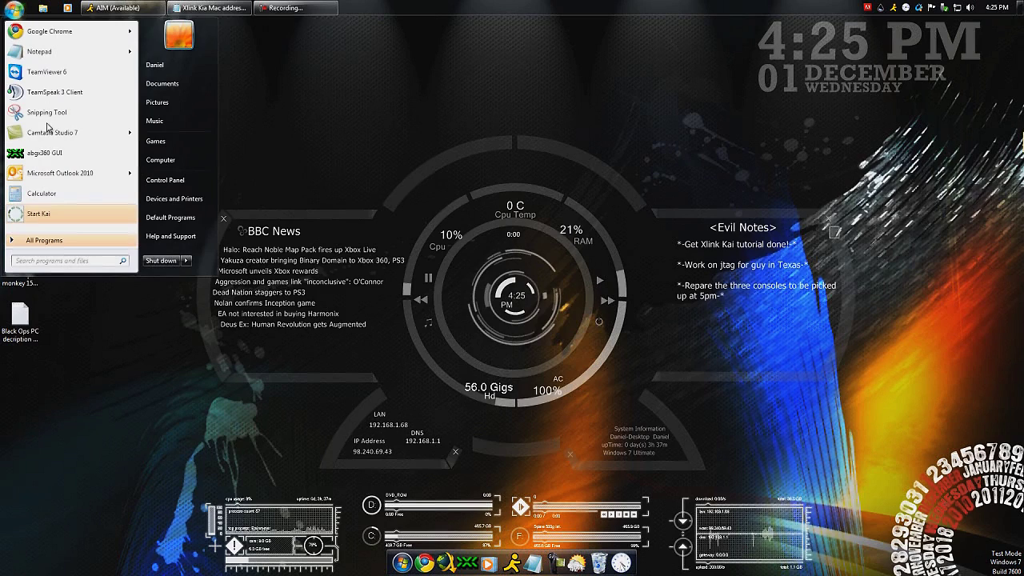
{"action": "left_click", "coordinate": [36, 240]}
{"action": "scroll", "coordinate": [64, 208], "scroll_direction": "down", "scroll_amount": 5}
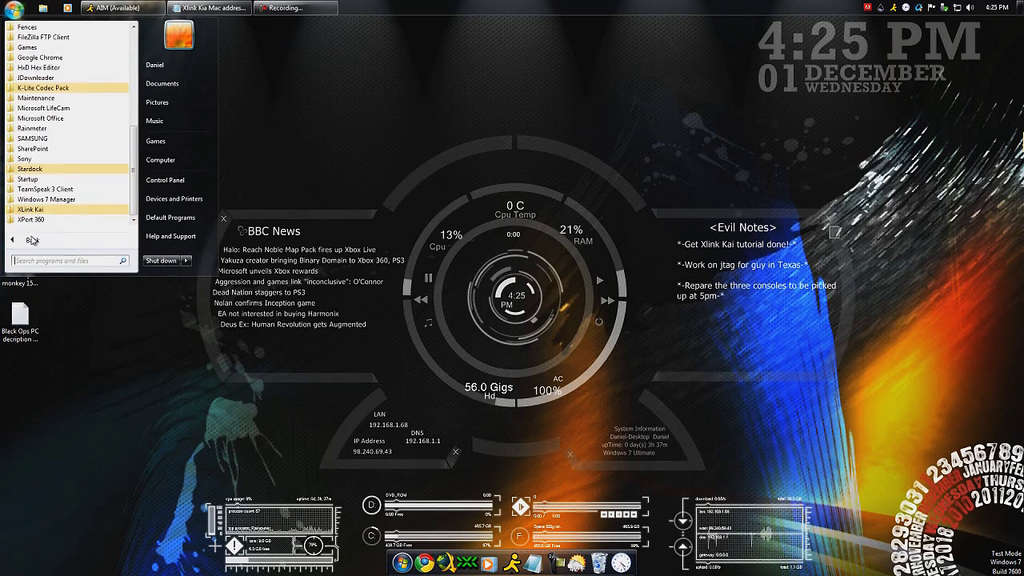
{"action": "left_click", "coordinate": [19, 210]}
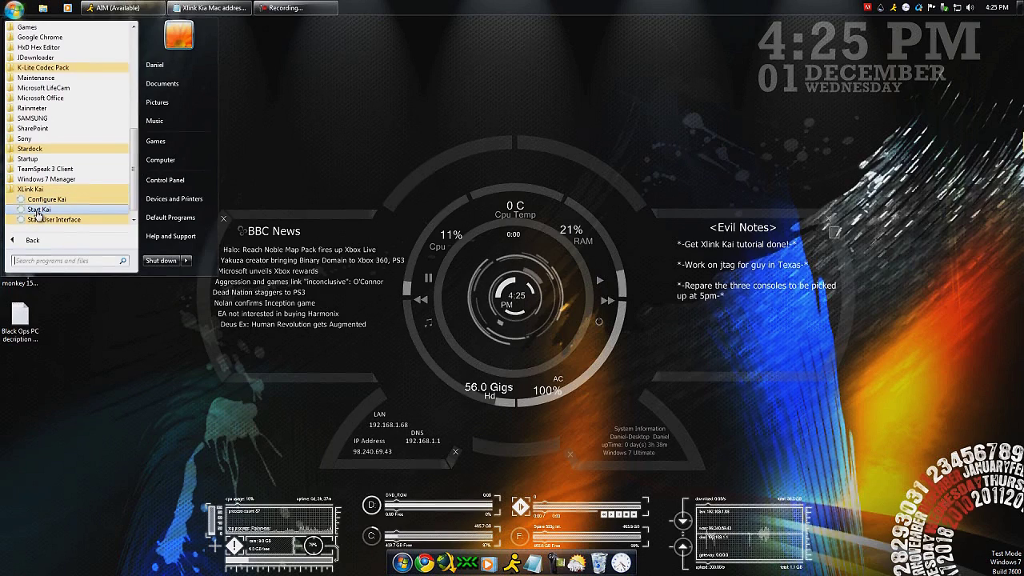
Make the Start Kai shortcut run in Windows XP (Service Pack 3) mode as administrator
{"action": "right_click", "coordinate": [38, 212]}
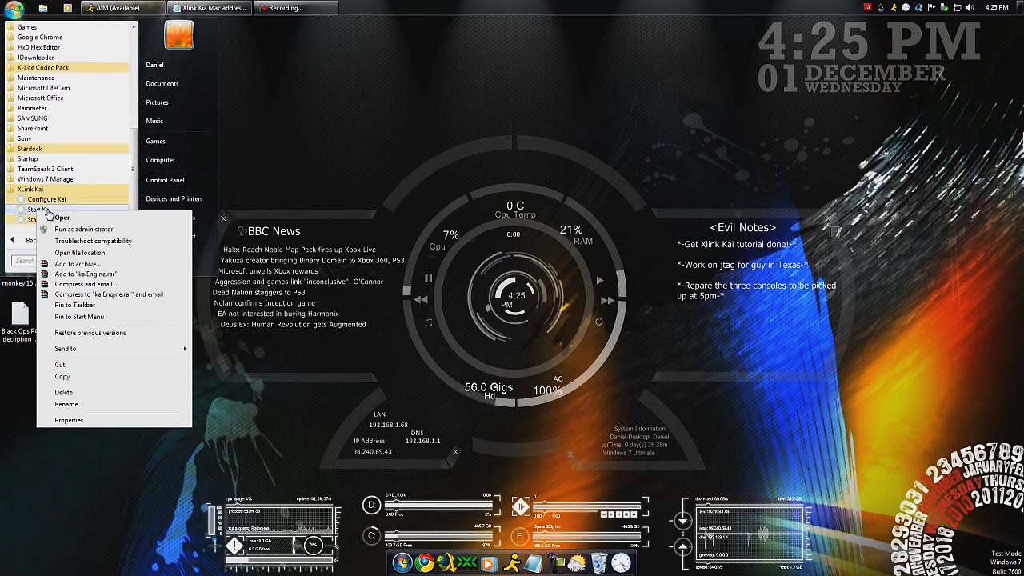
{"action": "left_click", "coordinate": [61, 421]}
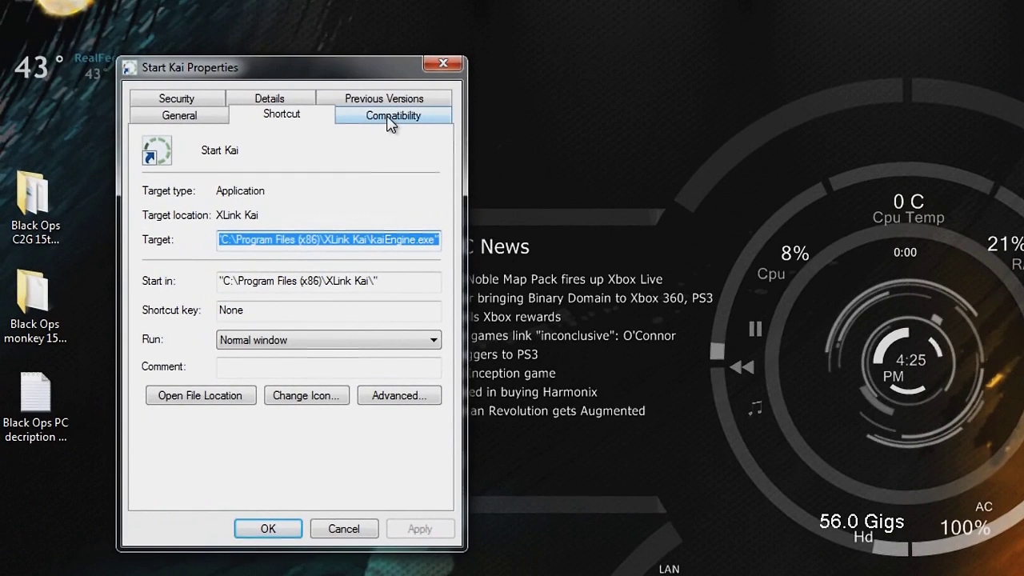
{"action": "left_click", "coordinate": [390, 119]}
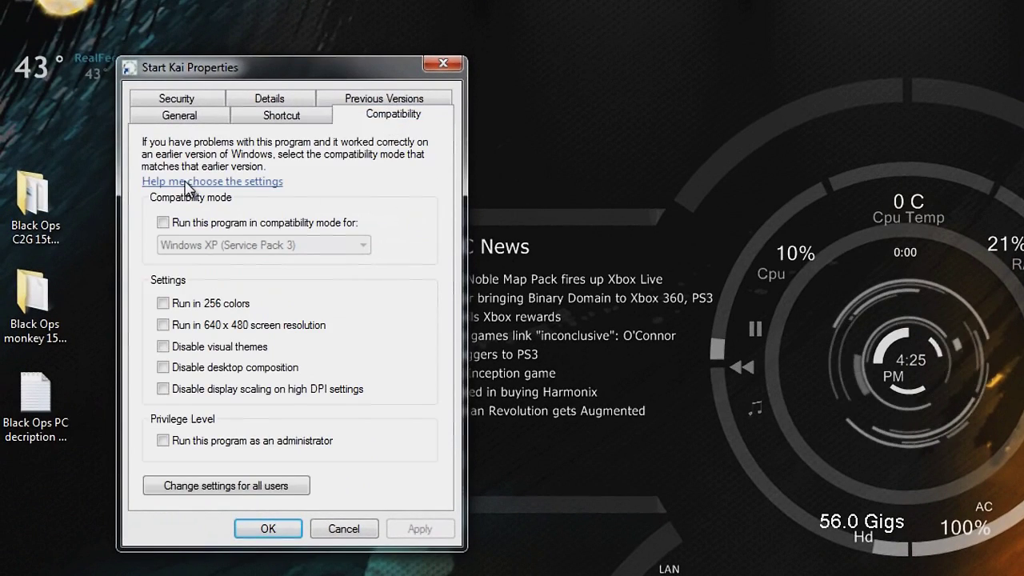
{"action": "left_click", "coordinate": [165, 221]}
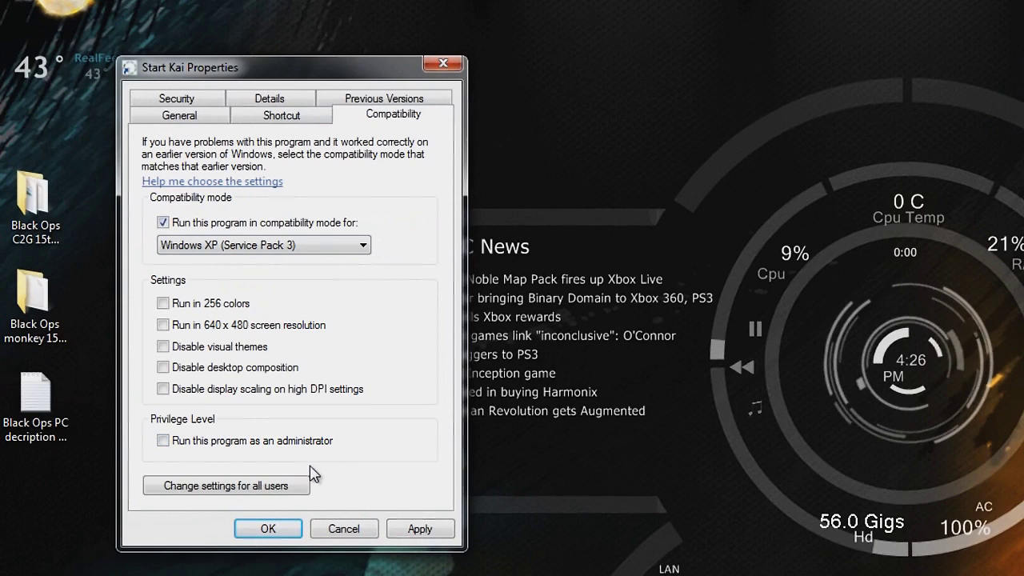
{"action": "left_click", "coordinate": [162, 441]}
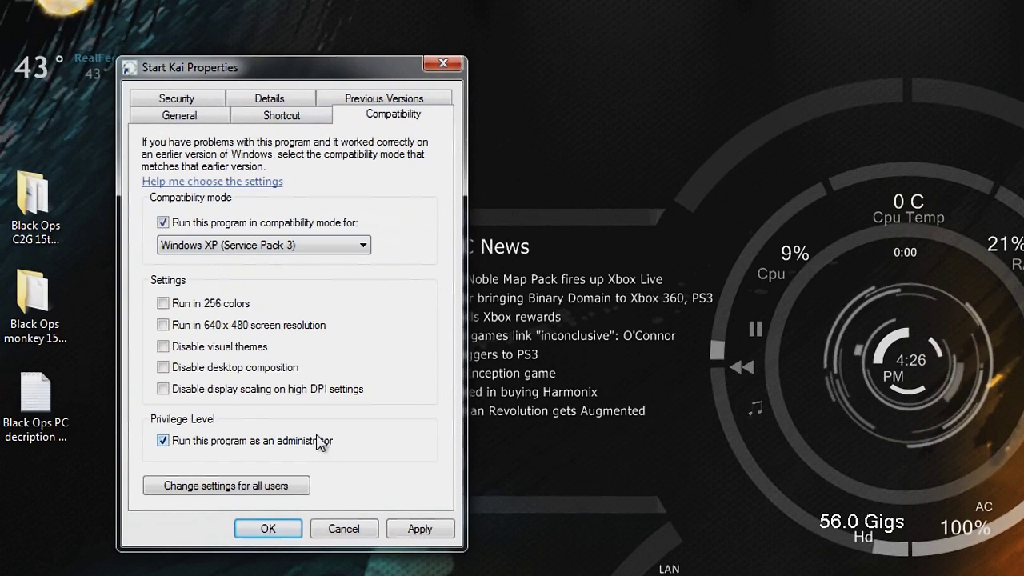
{"action": "left_click", "coordinate": [426, 535]}
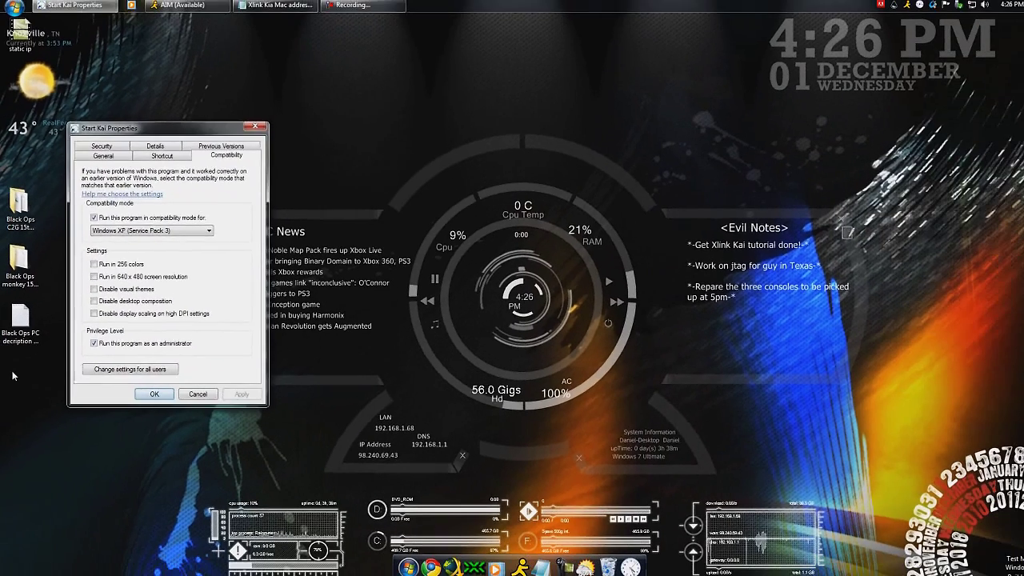
{"action": "key", "text": "Return"}
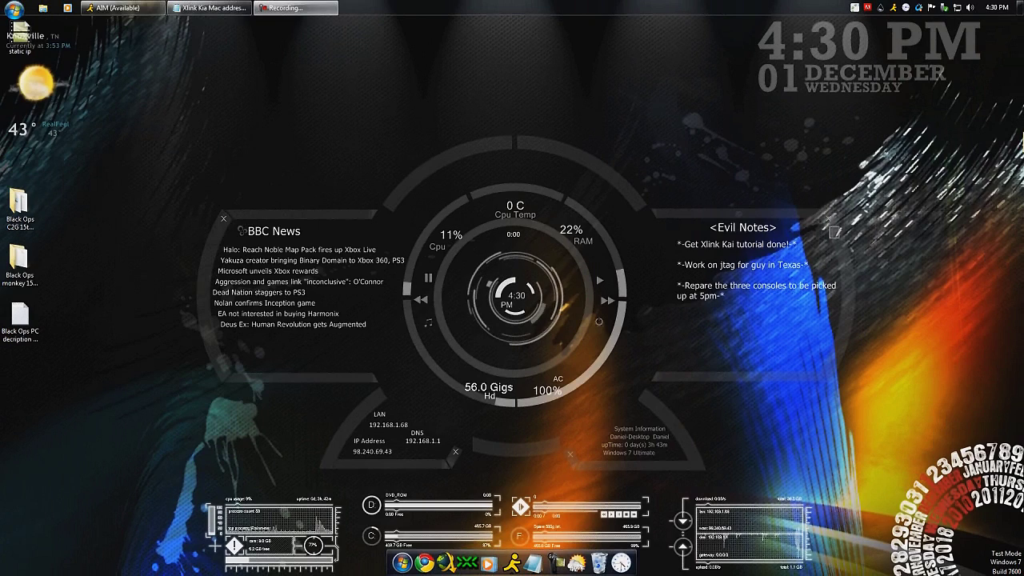
Reopen Google Chrome on a New Tab page
{"action": "key", "text": "F9"}
{"action": "key", "text": "F9"}
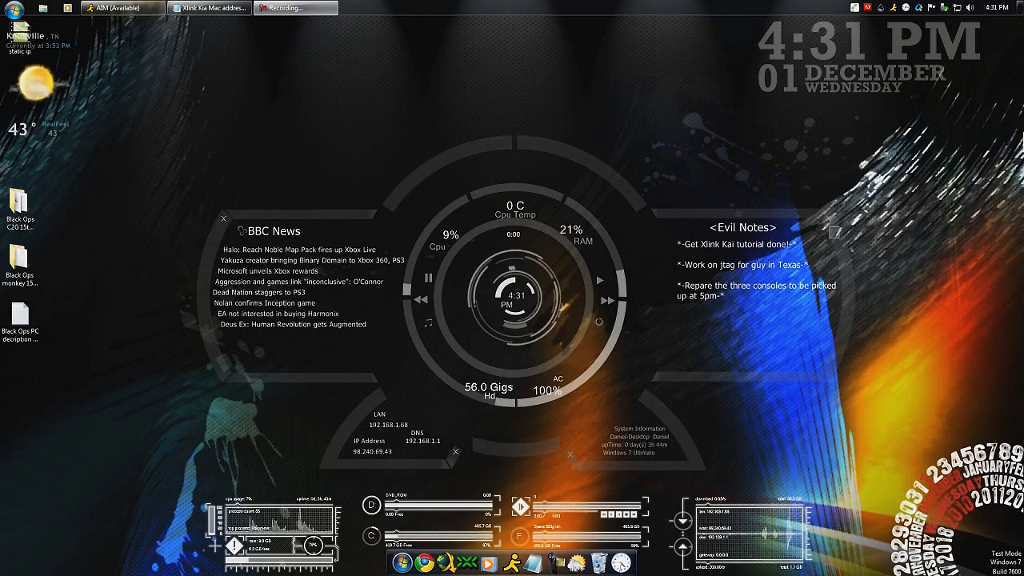
{"action": "left_click", "coordinate": [424, 563]}
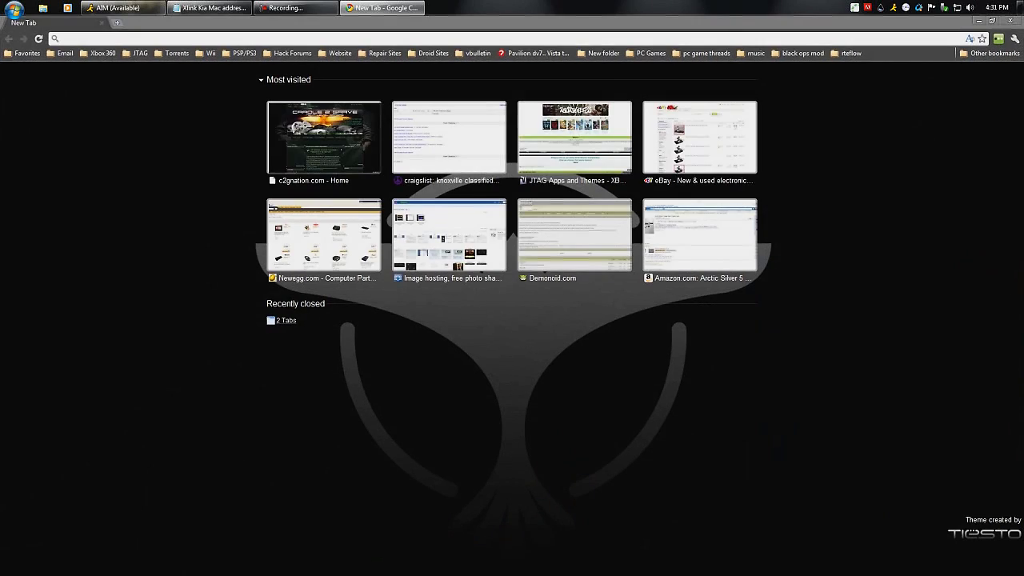
Open c2gnation.com, then launch Start Kai to load its localhost:34522 login page
{"action": "left_click", "coordinate": [324, 136]}
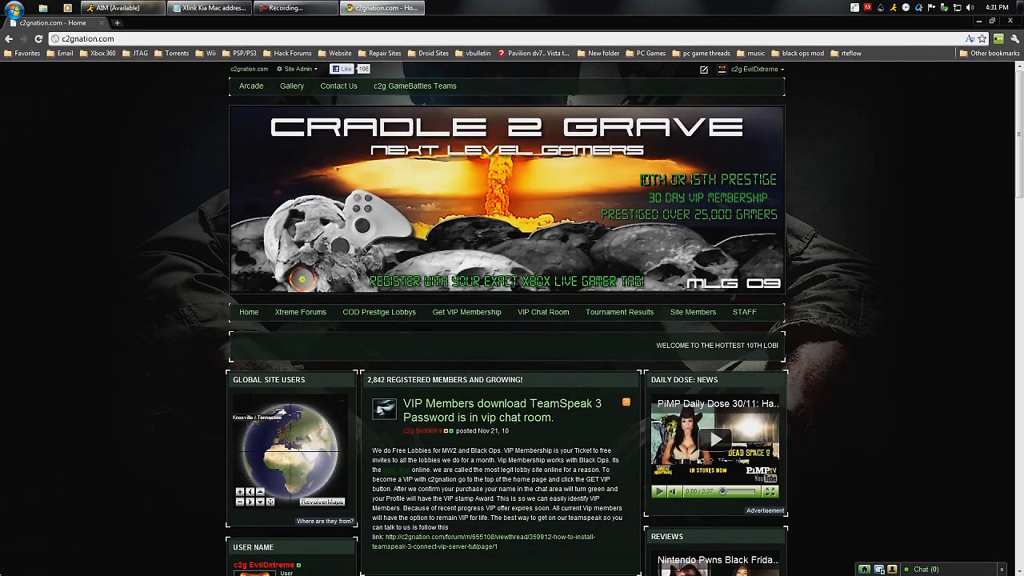
{"action": "key", "text": "super"}
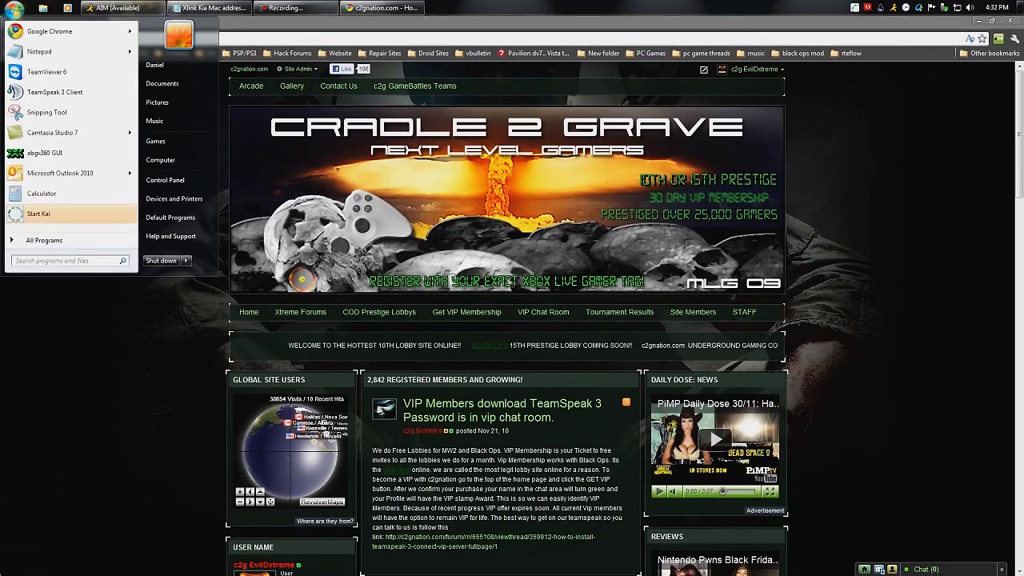
{"action": "key", "text": "Escape"}
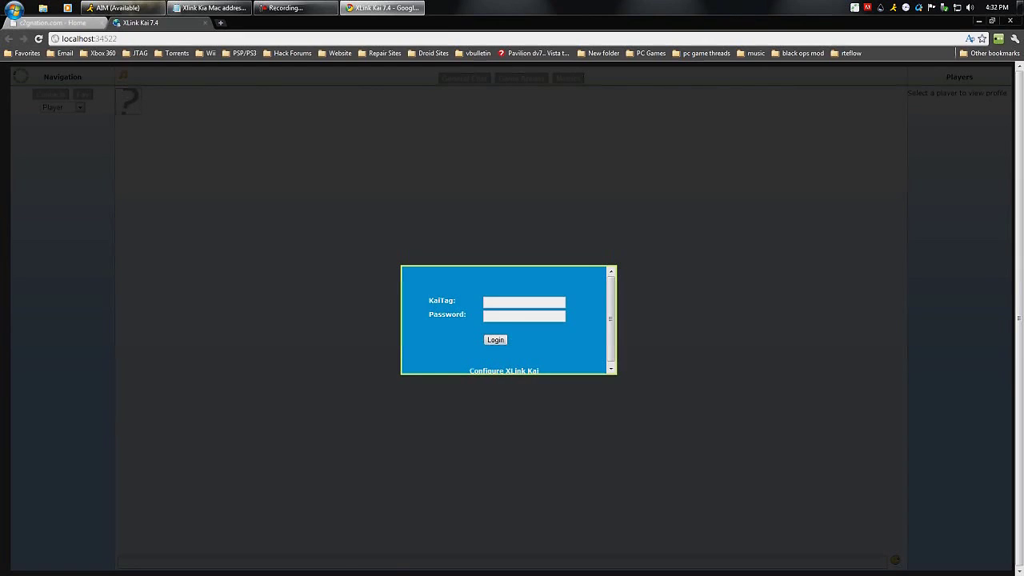
Enter the default XTag and account password in the XLink Kai configuration
{"action": "left_click", "coordinate": [505, 371]}
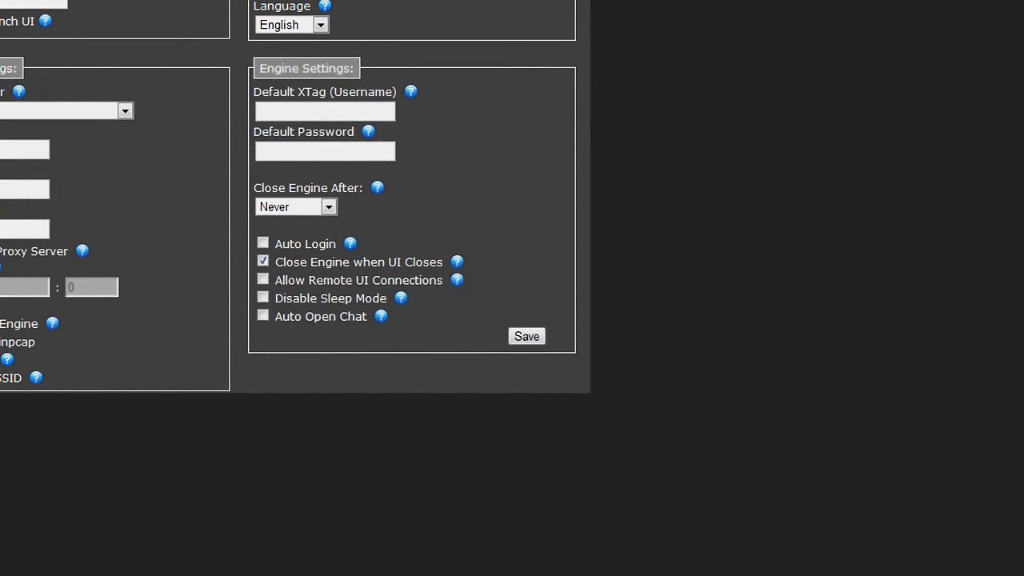
{"action": "type", "text": "c"}
{"action": "type", "text": "2g"}
{"action": "type", "text": "EvilEvilDxt"}
{"action": "type", "text": "reme"}
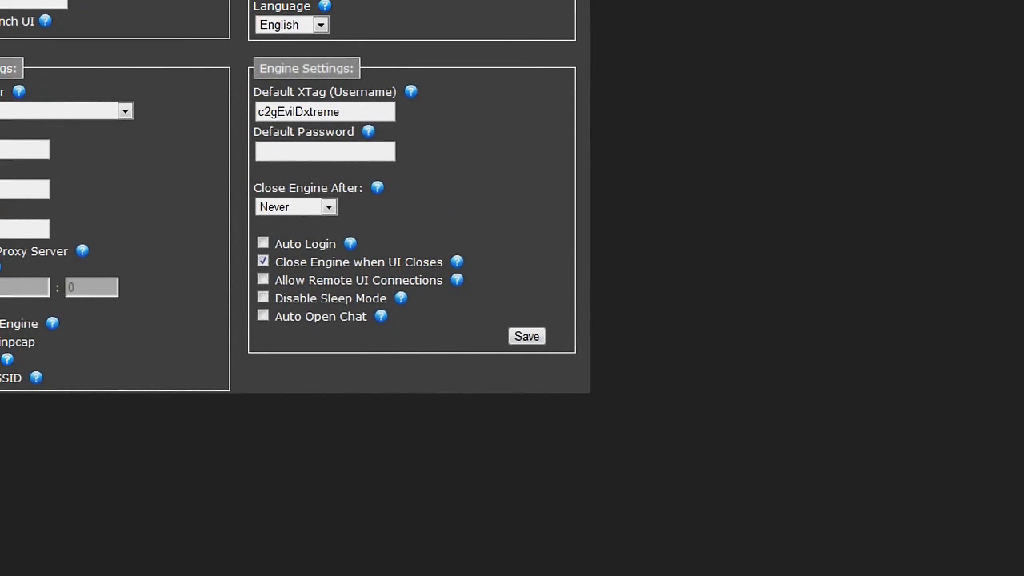
{"action": "left_click", "coordinate": [258, 152]}
{"action": "type", "text": "••••••••••"}
Enable Auto Login, Remote UI, Disable Sleep and Auto Open Chat, then save and restart
{"action": "left_click", "coordinate": [262, 242]}
{"action": "left_click", "coordinate": [263, 279]}
{"action": "left_click", "coordinate": [262, 297]}
{"action": "left_click", "coordinate": [263, 315]}
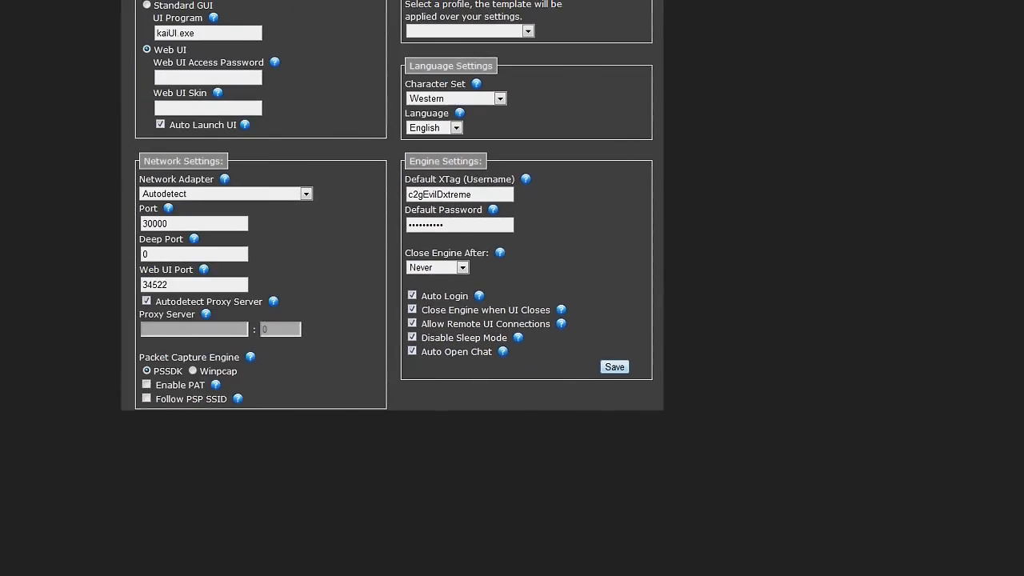
{"action": "left_click", "coordinate": [527, 336]}
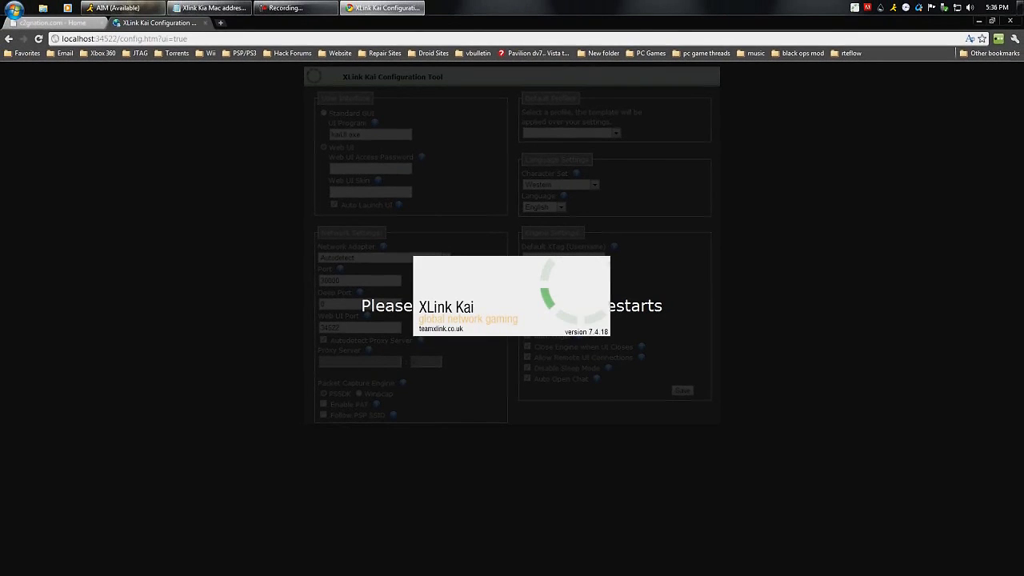
Close the configuration tab and relaunch XLink Kai, logged in at localhost:34522 General Chat
{"action": "key", "text": "ctrl+w"}
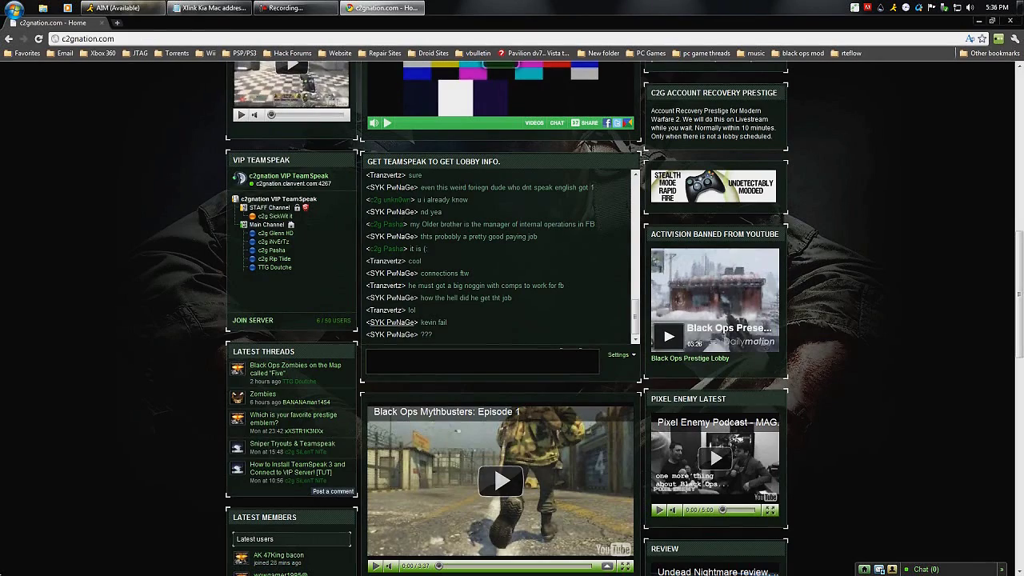
{"action": "key", "text": "super"}
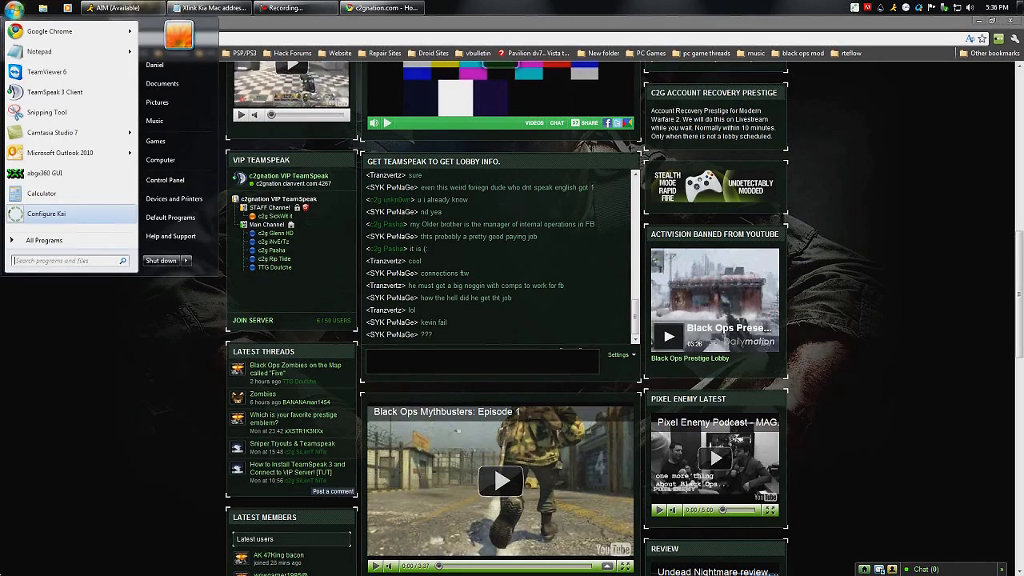
{"action": "key", "text": "Return"}
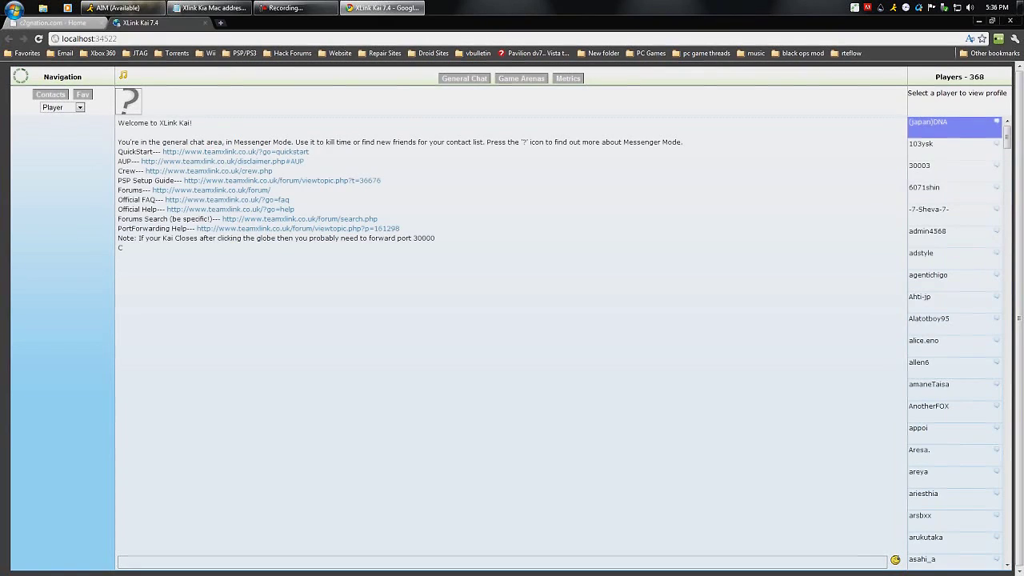
{"action": "mouse_move", "coordinate": [512, 572]}
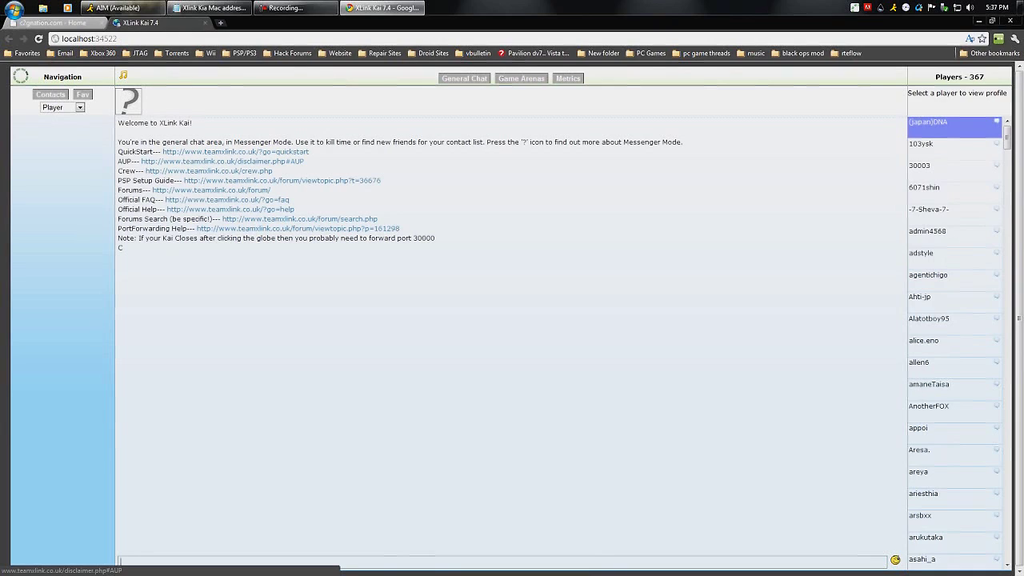
Launch Start User Interface from the Start menu's XLink Kai folder to open Kai Evolution VII
{"action": "key", "text": "super"}
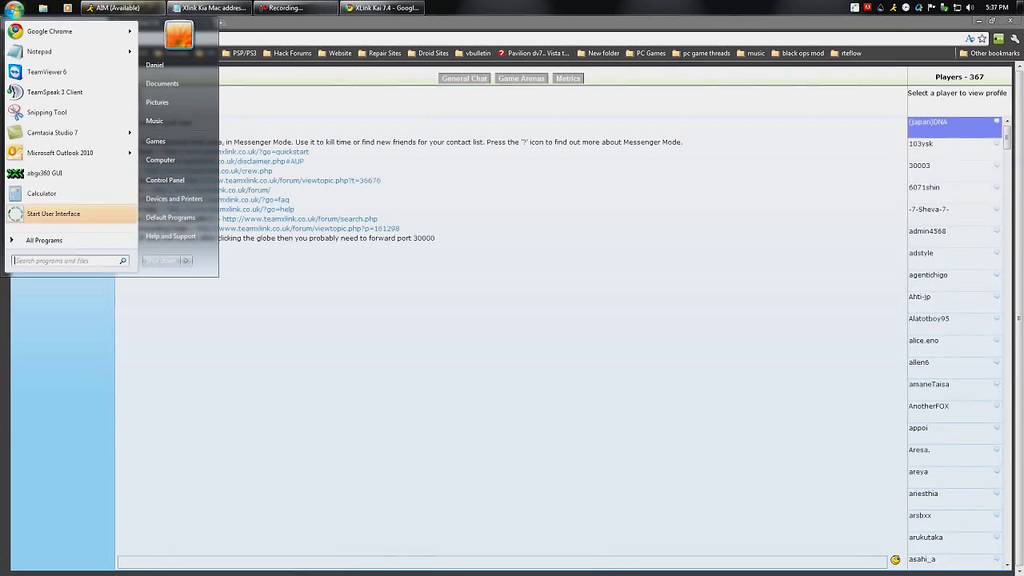
{"action": "key", "text": "Up"}
{"action": "key", "text": "Return"}
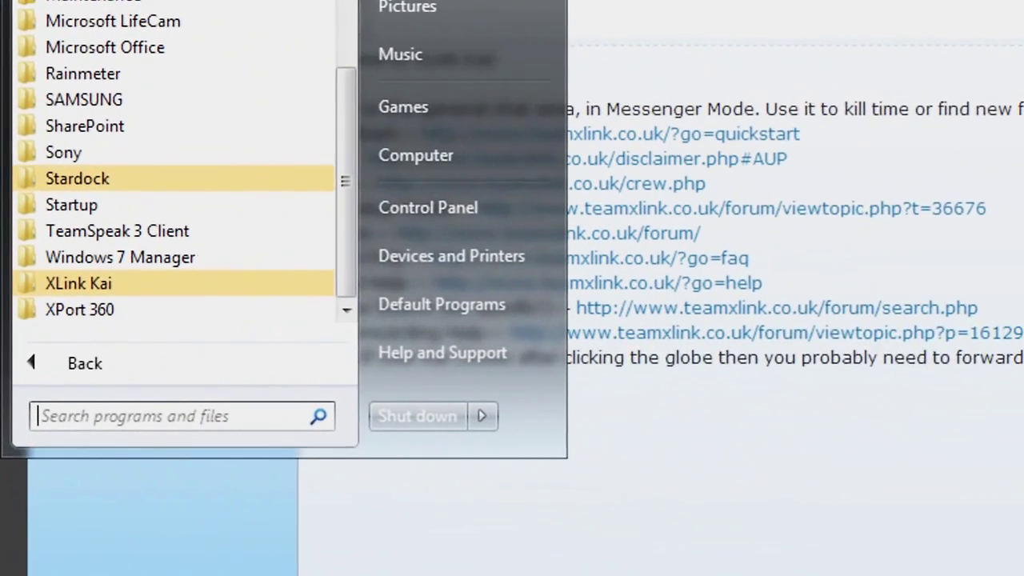
{"action": "key", "text": "Up"}
{"action": "key", "text": "Up"}
{"action": "key", "text": "Return"}
{"action": "key", "text": "Down"}
{"action": "key", "text": "Down"}
{"action": "key", "text": "Down"}
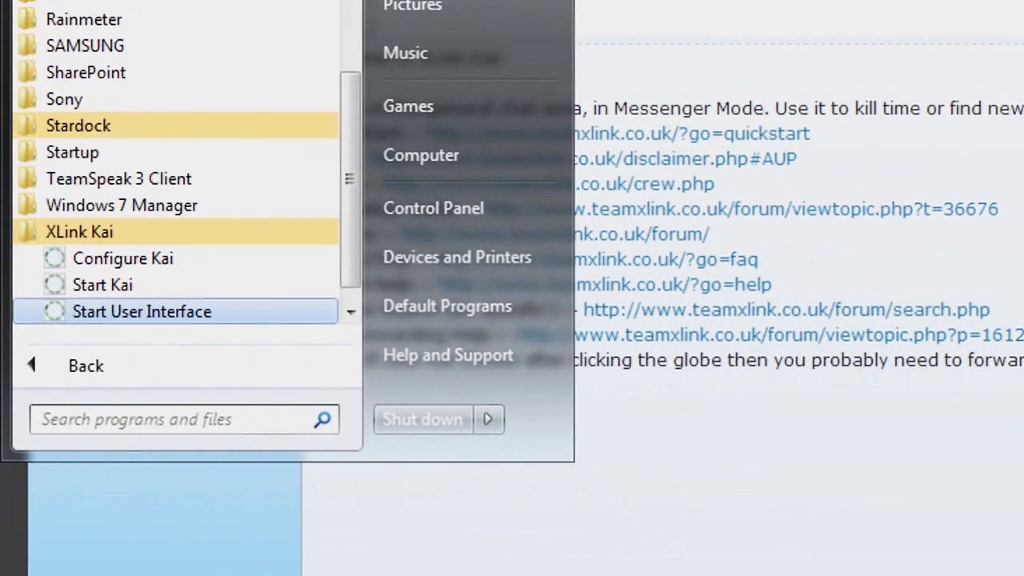
{"action": "key", "text": "Return"}
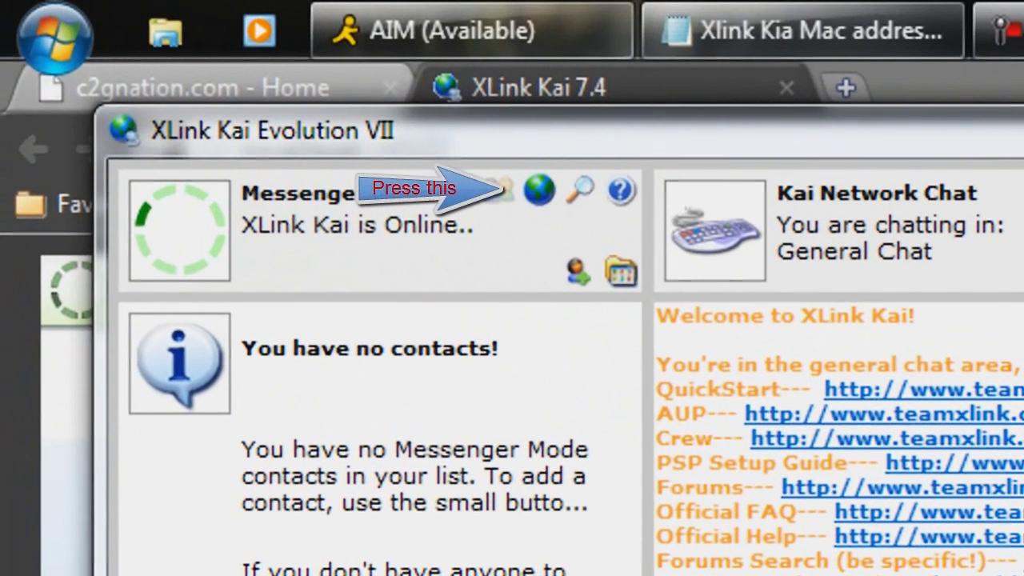
Switch to Arena Mode and enter XBox 360 > First Person Shooter > Call of Duty Black Ops
{"action": "left_click", "coordinate": [503, 188]}
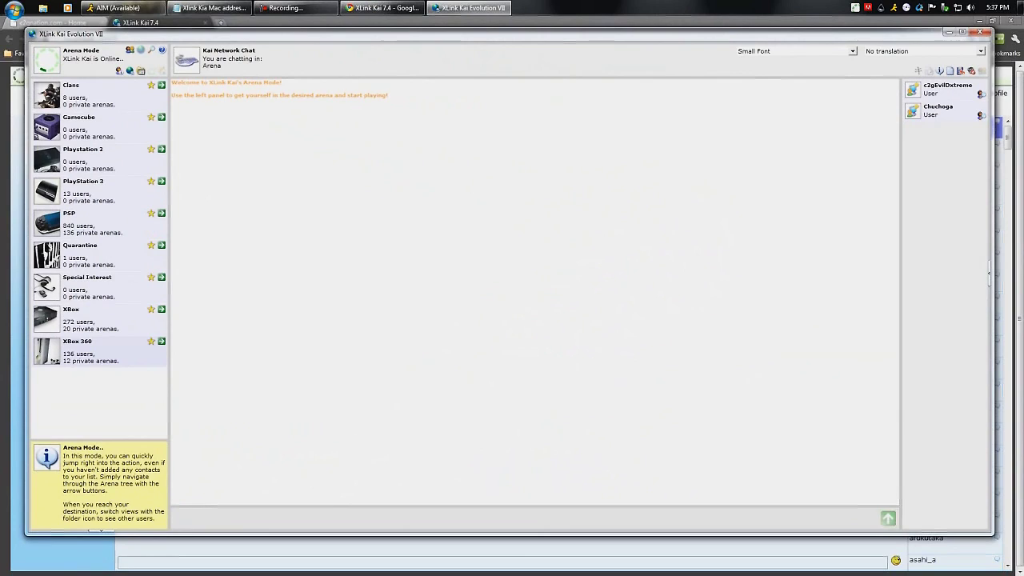
{"action": "double_click", "coordinate": [80, 350]}
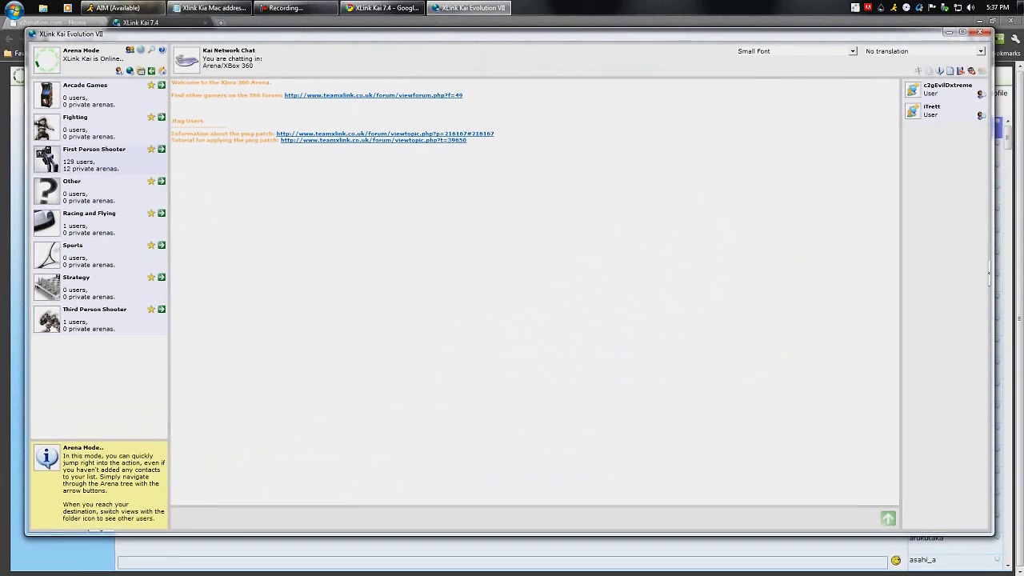
{"action": "double_click", "coordinate": [94, 152]}
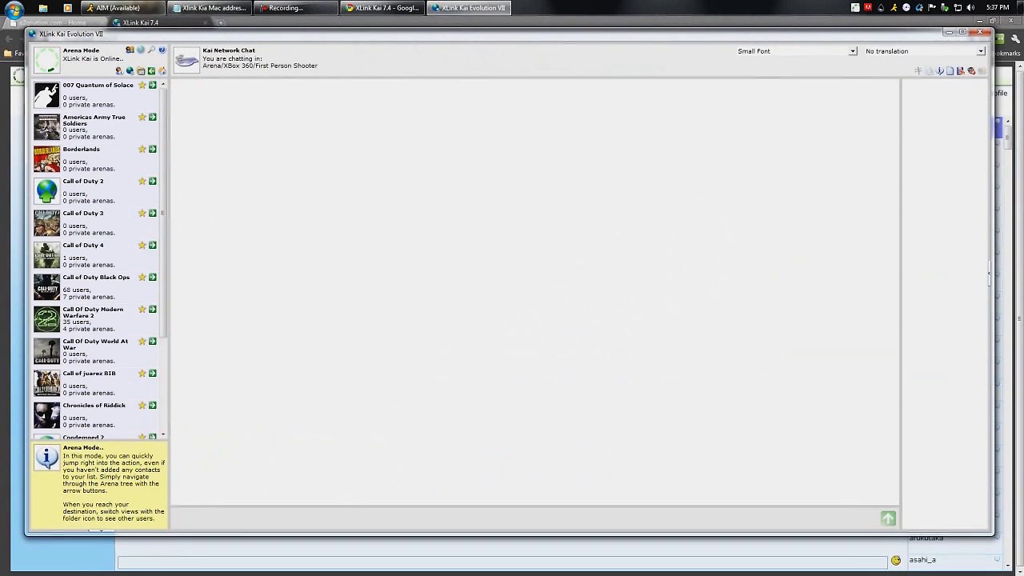
{"action": "scroll", "coordinate": [96, 256], "scroll_direction": "down", "scroll_amount": 3}
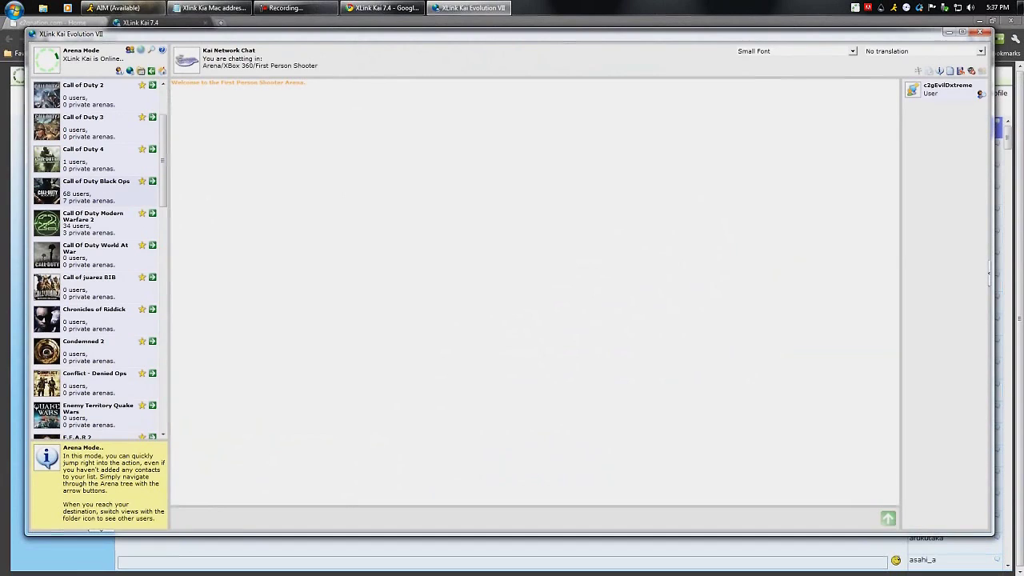
{"action": "double_click", "coordinate": [88, 188]}
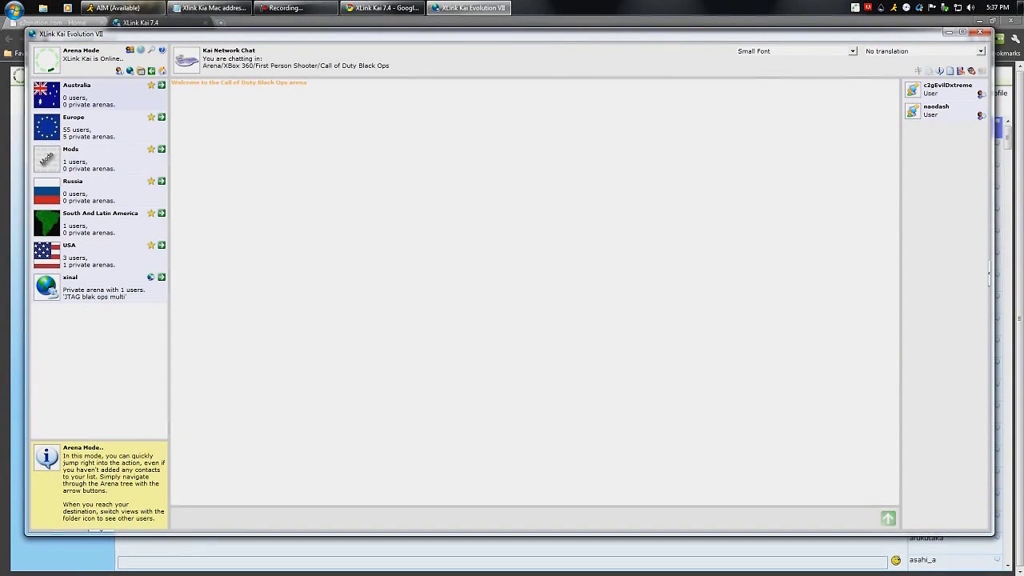